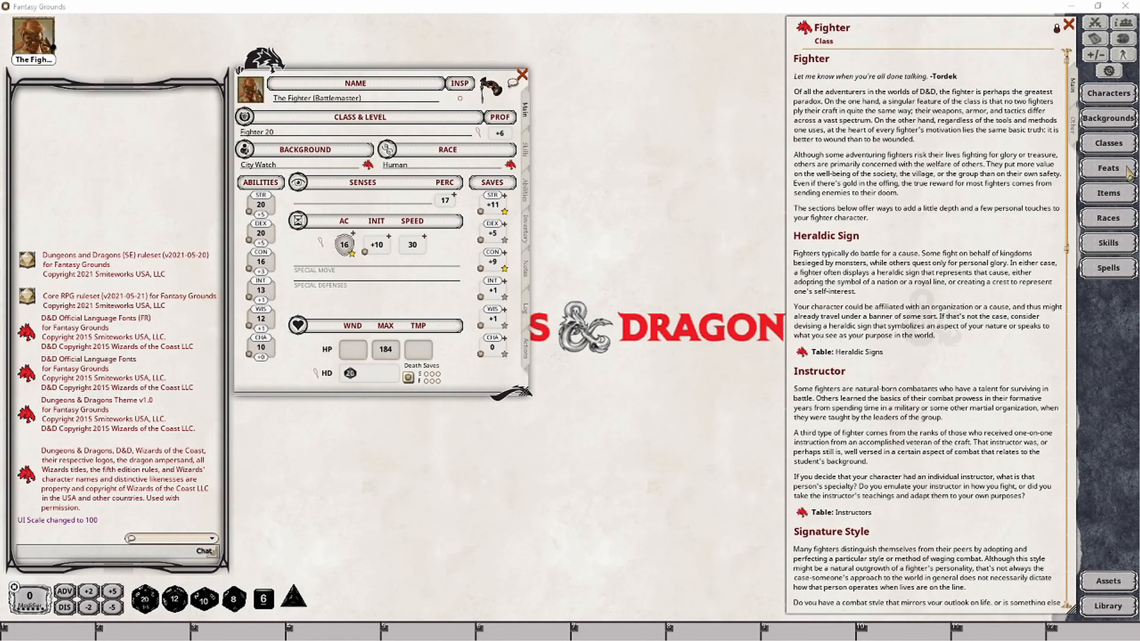
Filter the class list to D&D Xanathar's Guide to Everything - Players and read the Fighter entry down to its features table.
left_click(1107, 151)
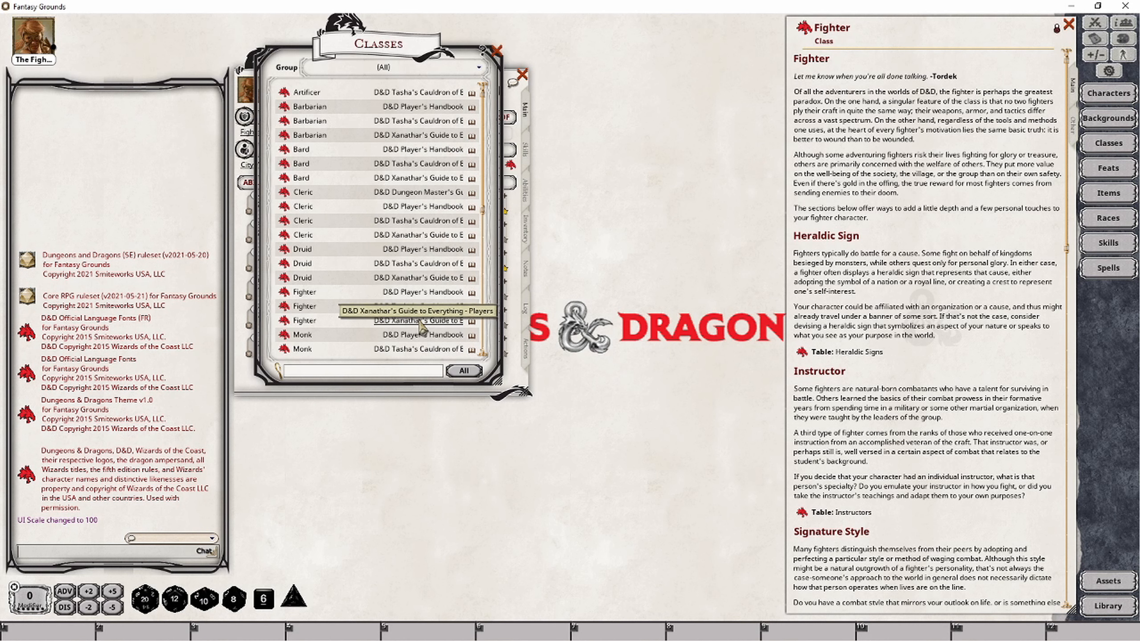
left_click(404, 321)
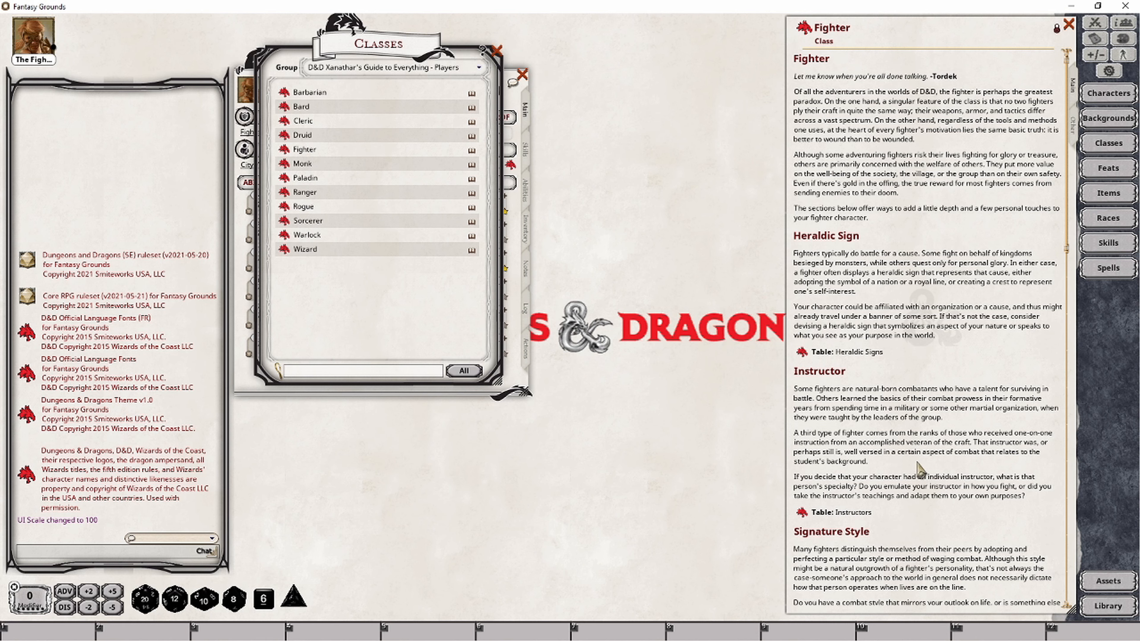
scroll(920, 466, "down", 3)
scroll(919, 457, "down", 2)
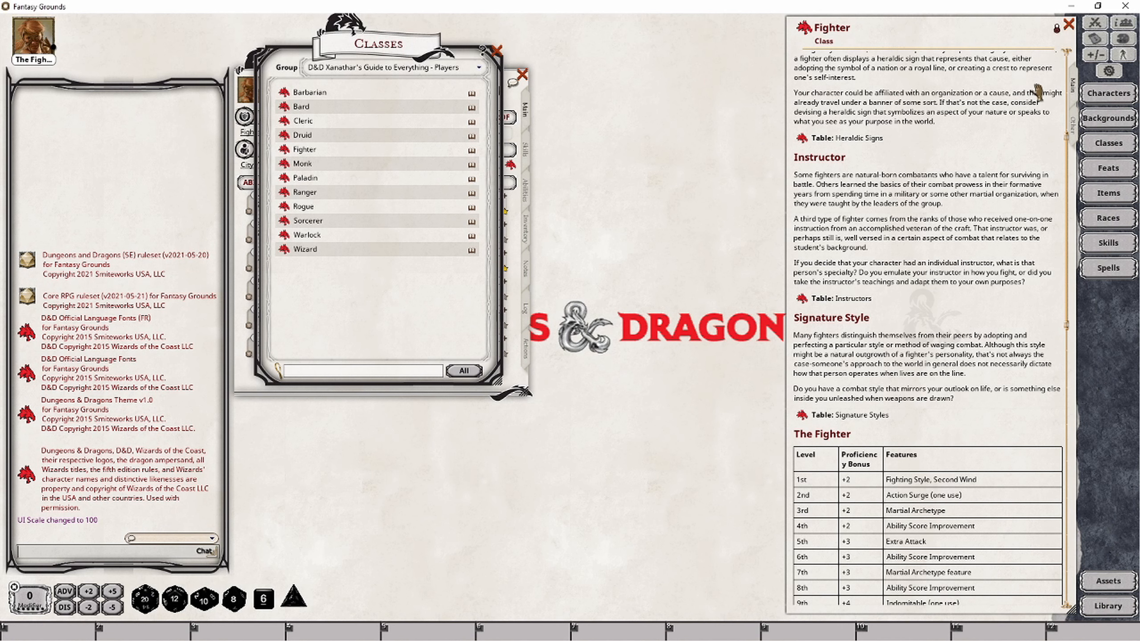
Add Tables to the sidebar through the campaign options and close the settings windows.
left_click(1109, 70)
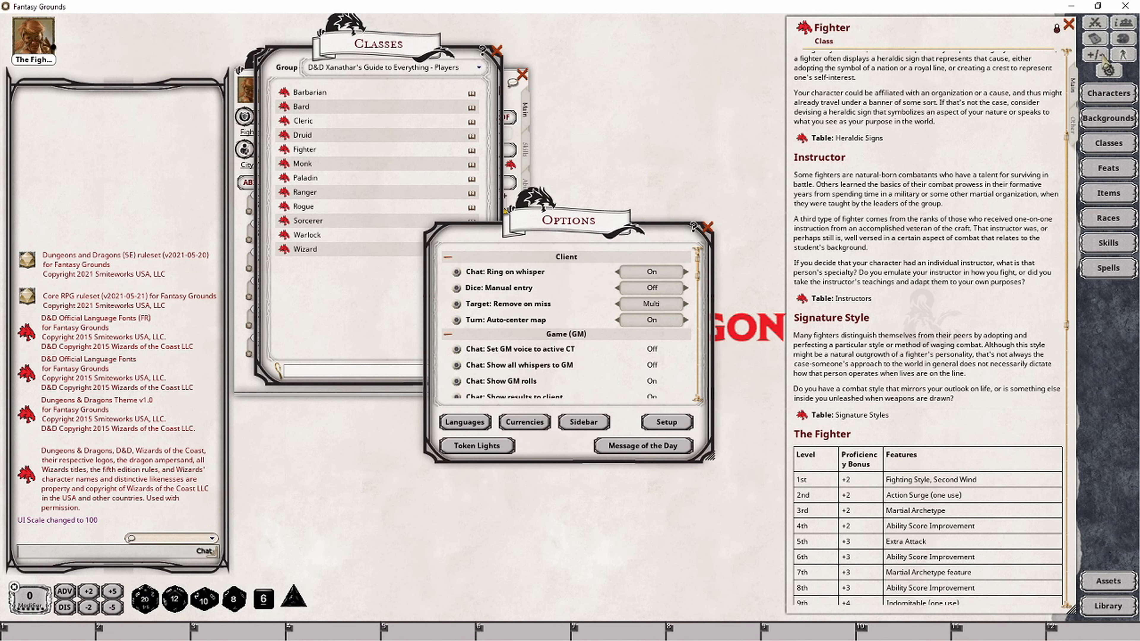
left_click(592, 430)
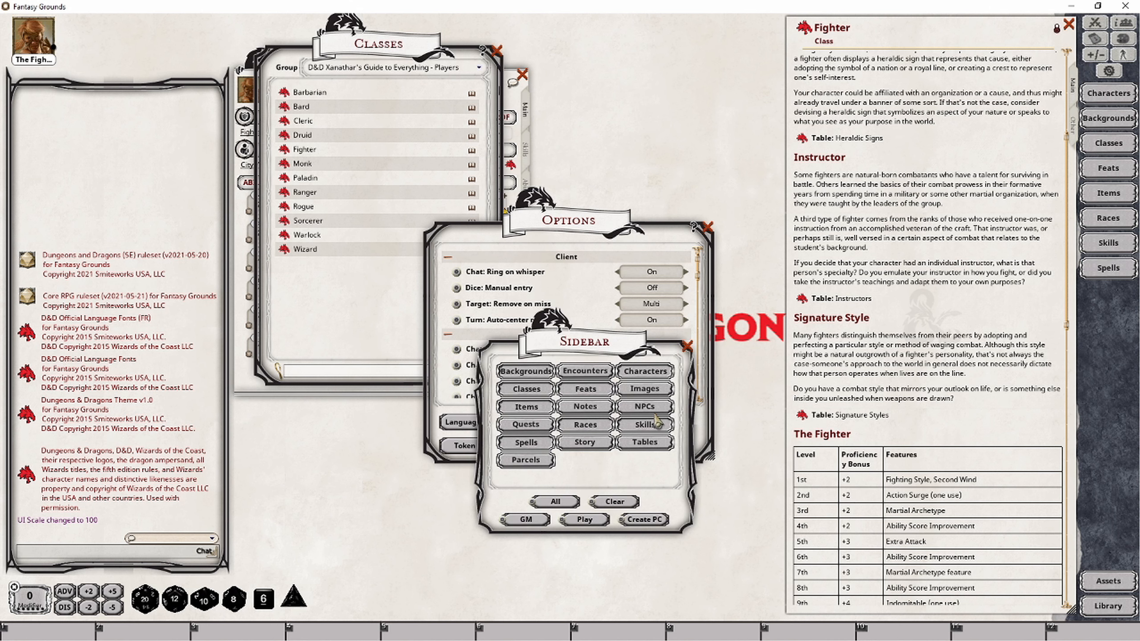
left_click(644, 442)
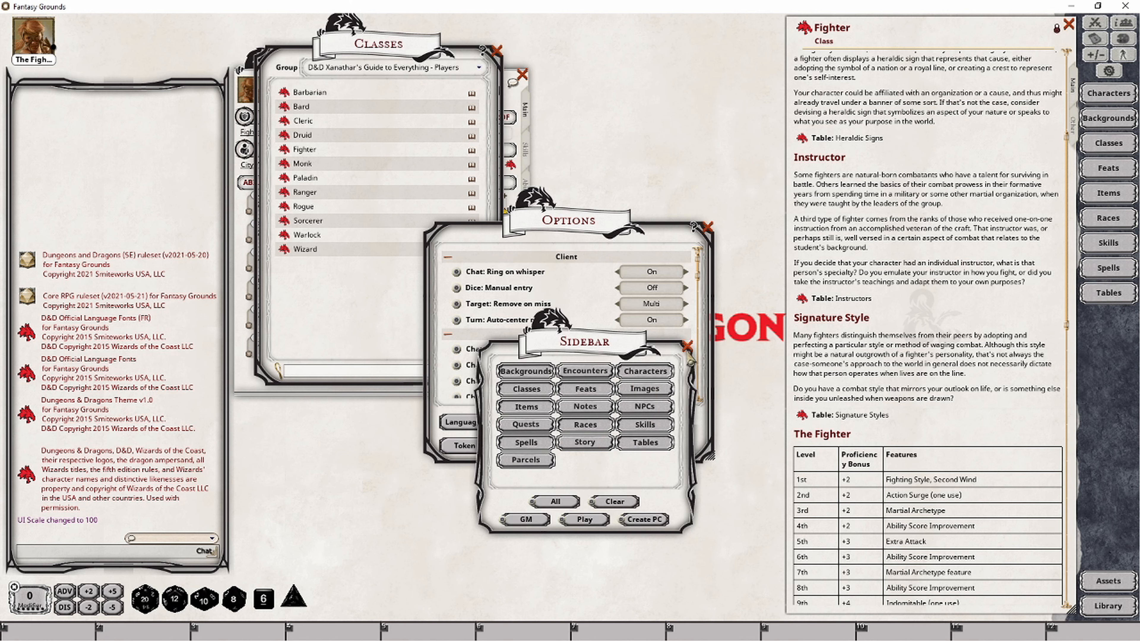
left_click(686, 346)
left_click(707, 227)
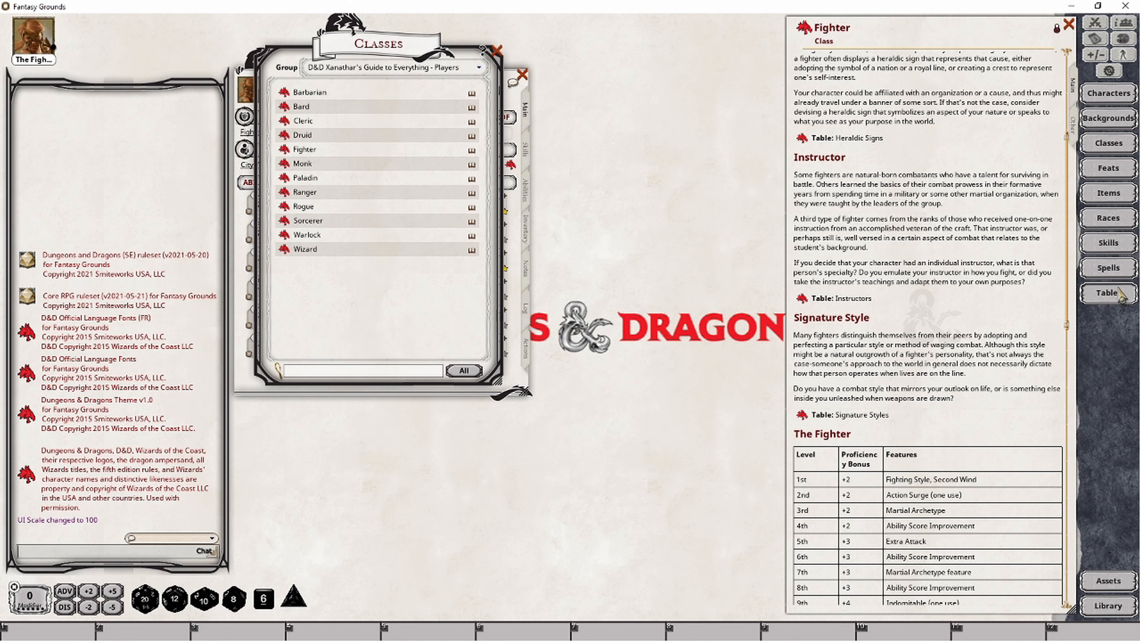
Browse the tables from Xanathar's Guide to Everything Players, and close the table and class lists.
left_click(1108, 293)
left_click_drag(597, 124, 561, 132)
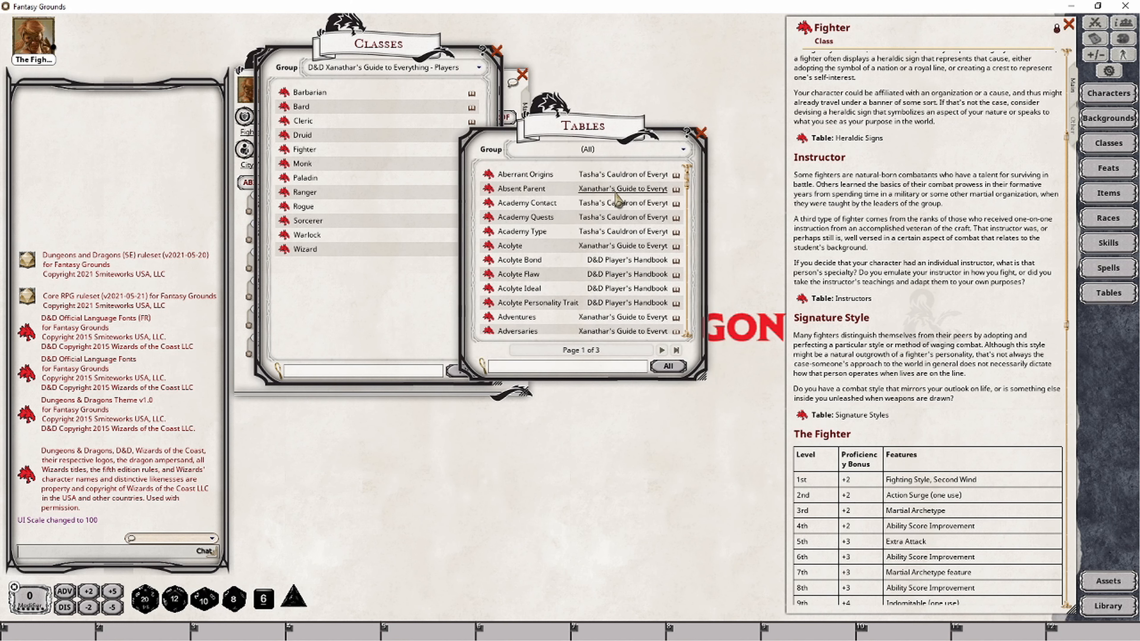
left_click(621, 151)
left_click(564, 208)
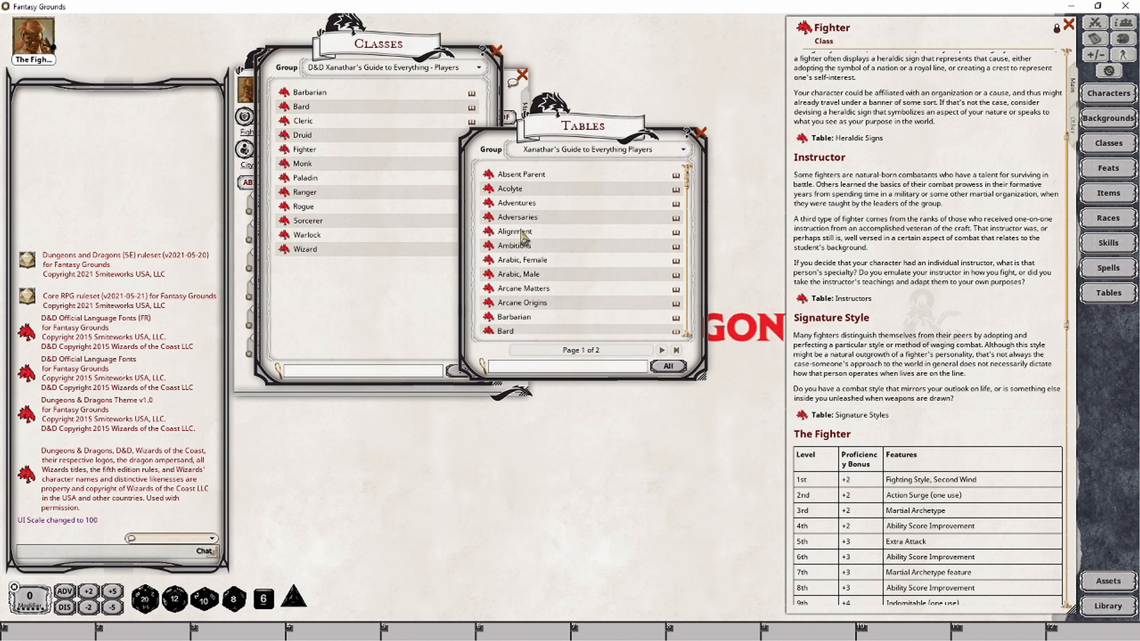
scroll(524, 319, "down", 8)
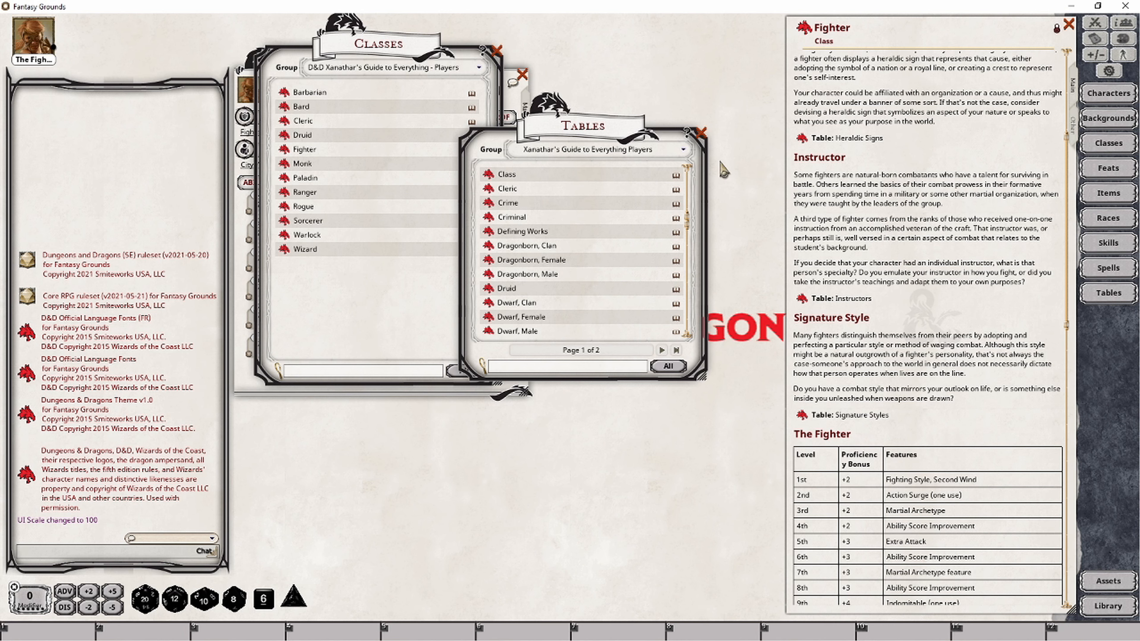
left_click(700, 133)
left_click(497, 50)
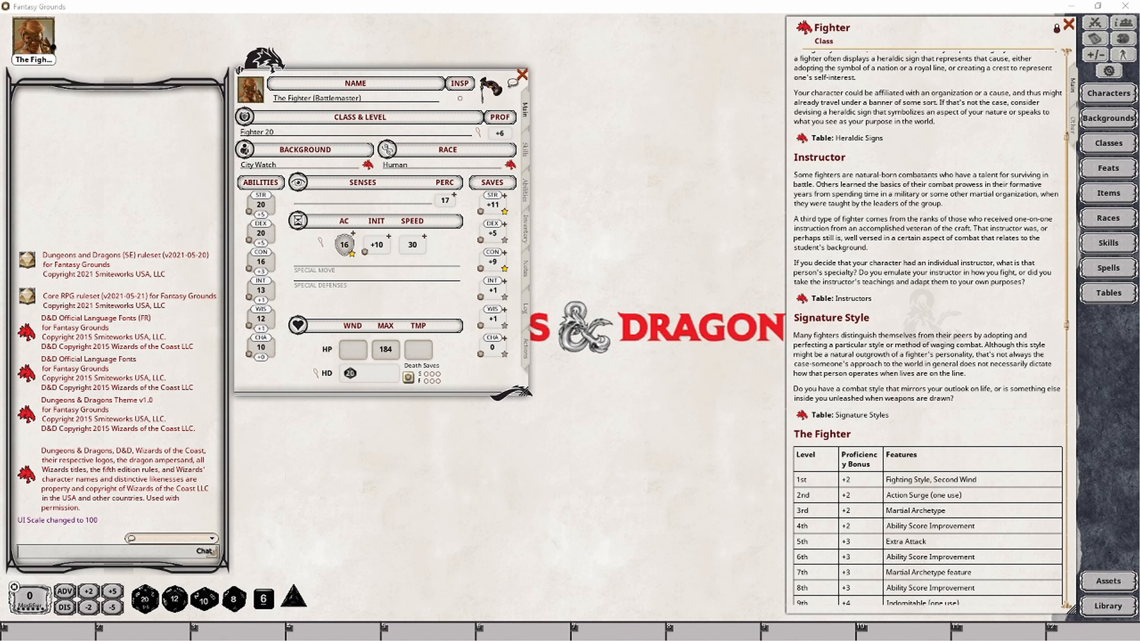
Open the Heraldic Signs table linked in the Fighter entry and show the notes page of the character sheet.
scroll(801, 173, "up", 1)
left_click(802, 174)
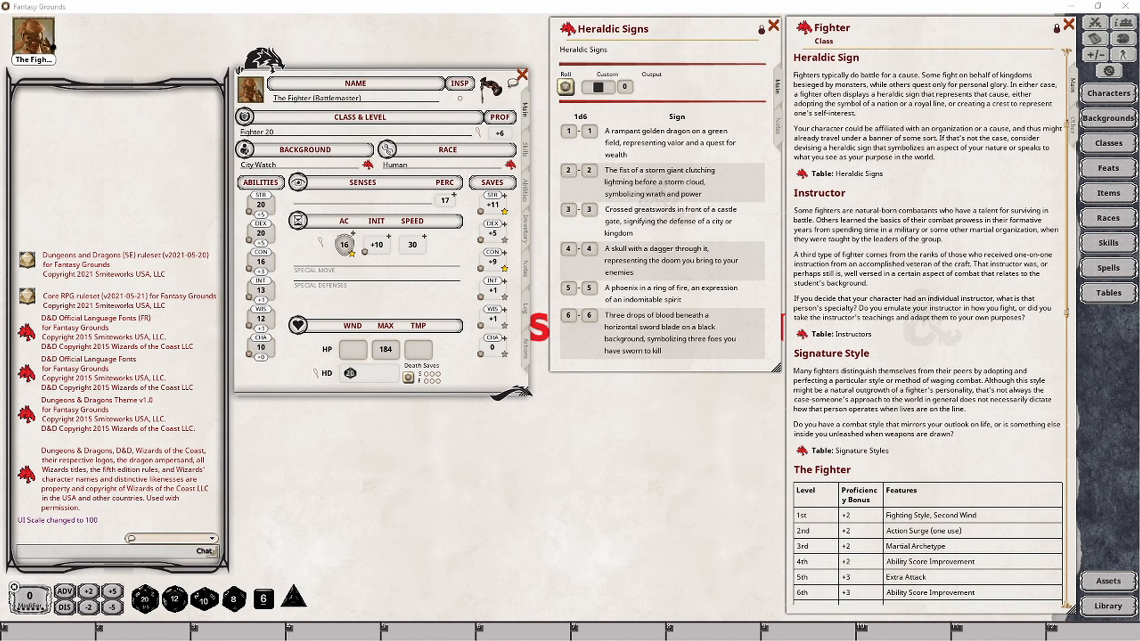
type("-+-")
left_click(526, 269)
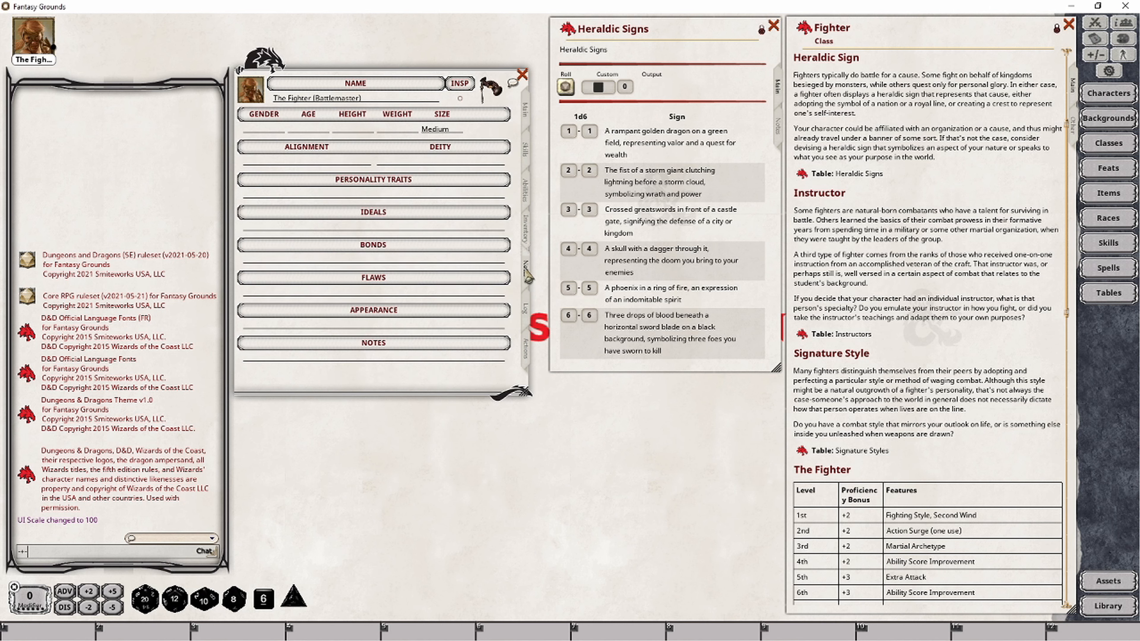
Roll on the Heraldic Signs table and copy the resulting sign description into the character's Appearance field.
left_click(357, 327)
left_click(566, 87)
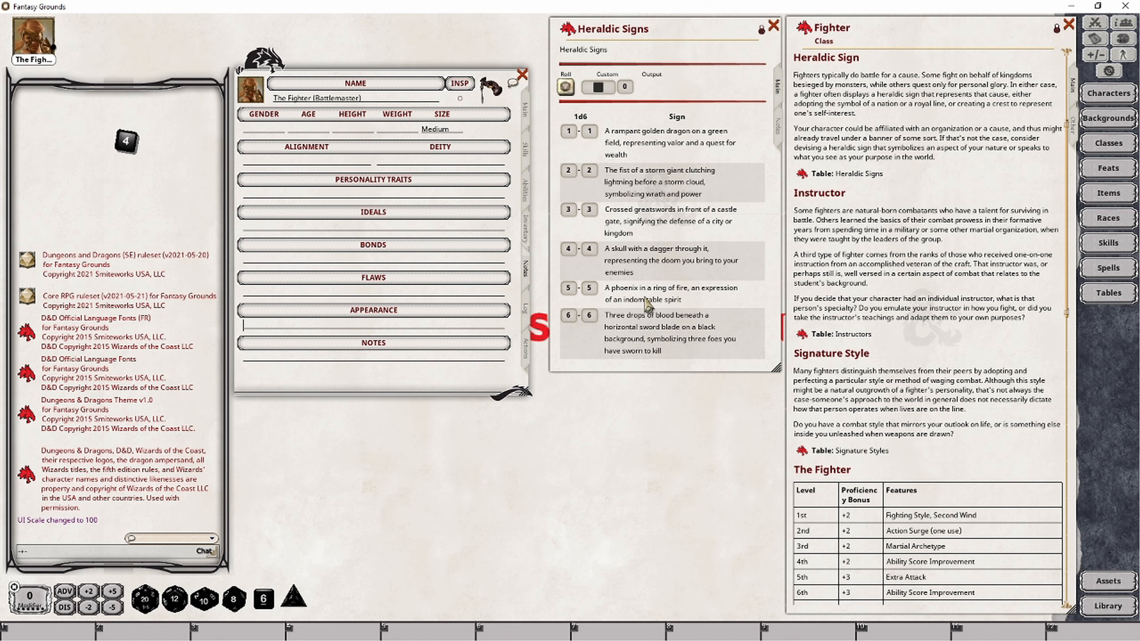
left_click_drag(143, 513, 321, 332)
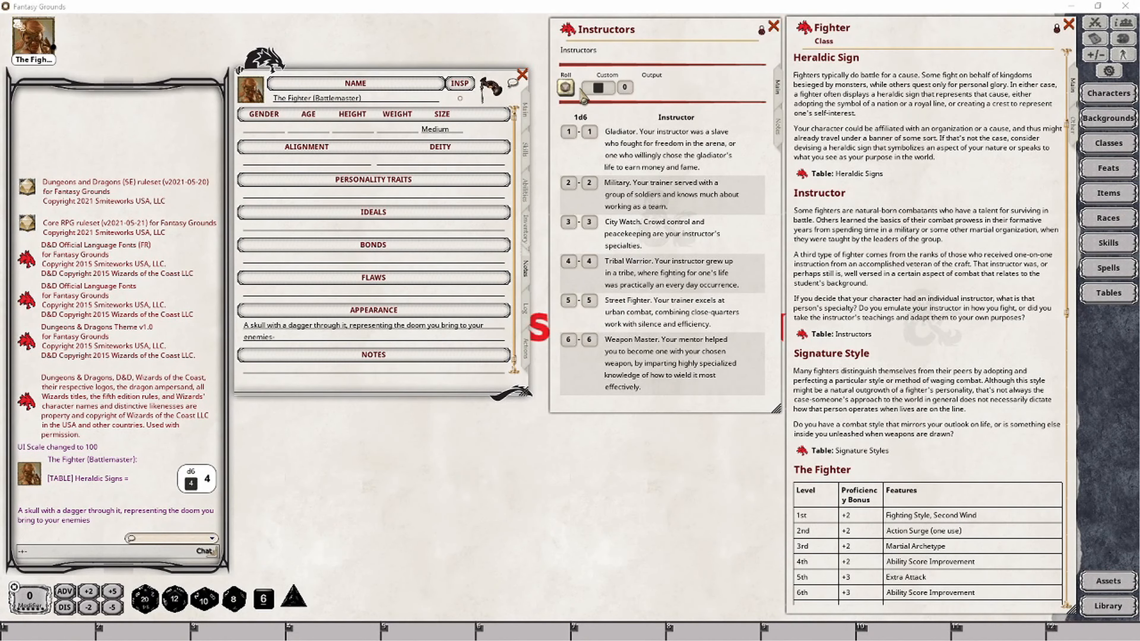
Roll on the Instructors table and copy the resulting instructor description into the character's Notes field.
left_click(565, 88)
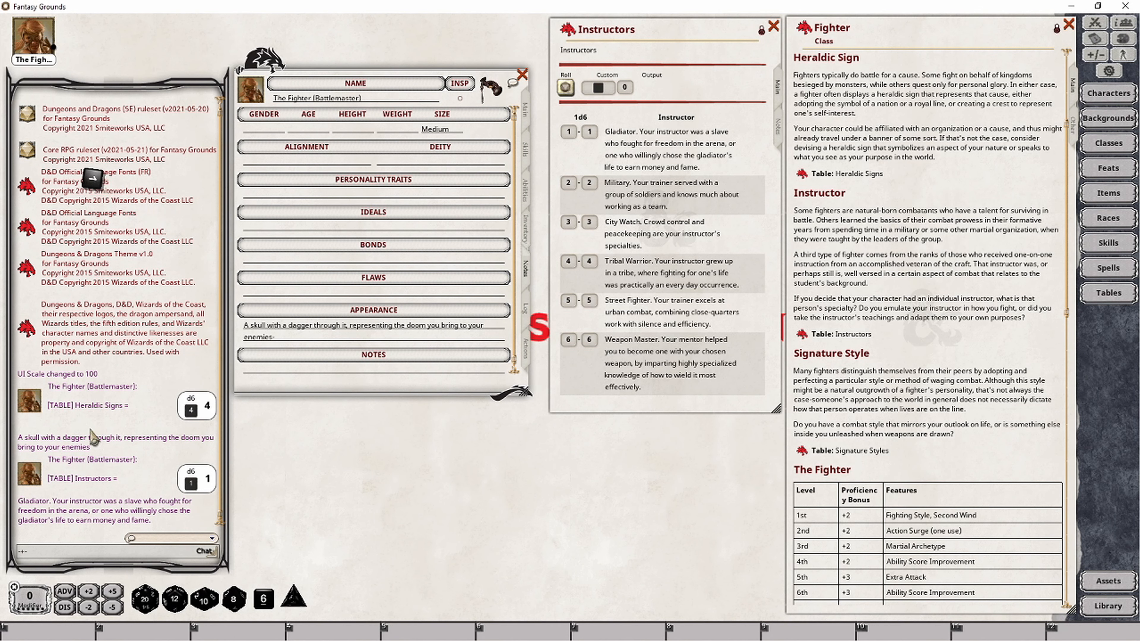
left_click_drag(70, 516, 273, 374)
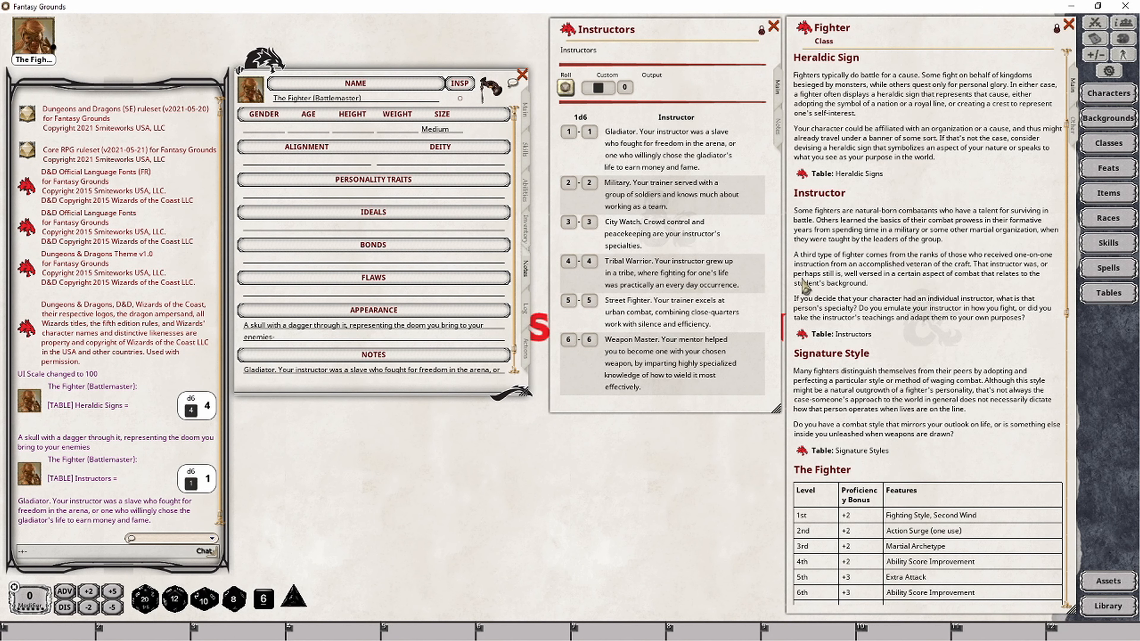
Roll on the Signature Styles table and insert the Cunning style's description into the character's Notes field.
mouse_move(670, 283)
left_mouse_down()
mouse_move(344, 383)
mouse_move(476, 388)
mouse_move(664, 292)
left_mouse_up()
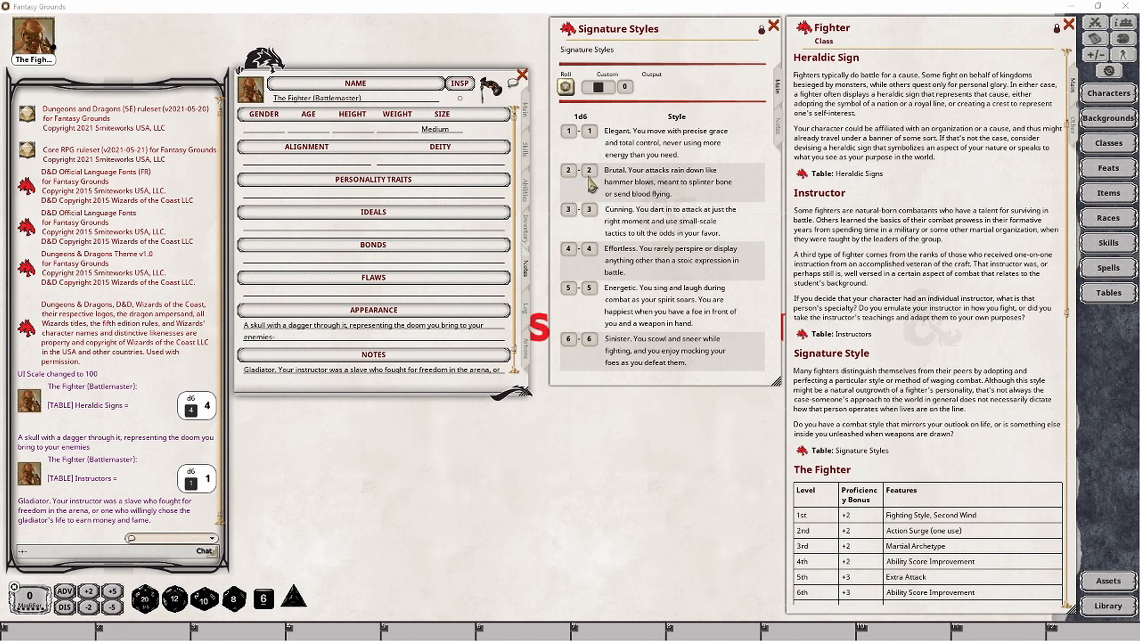
left_click(567, 87)
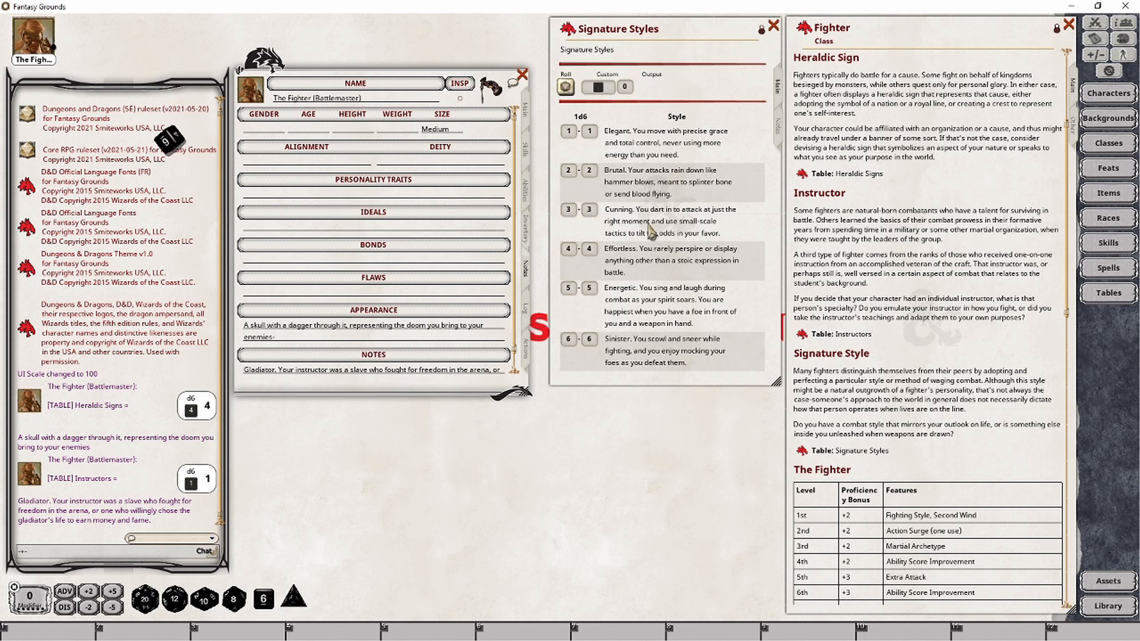
mouse_move(653, 229)
left_mouse_down()
mouse_move(637, 281)
mouse_move(381, 375)
mouse_move(446, 356)
left_mouse_up()
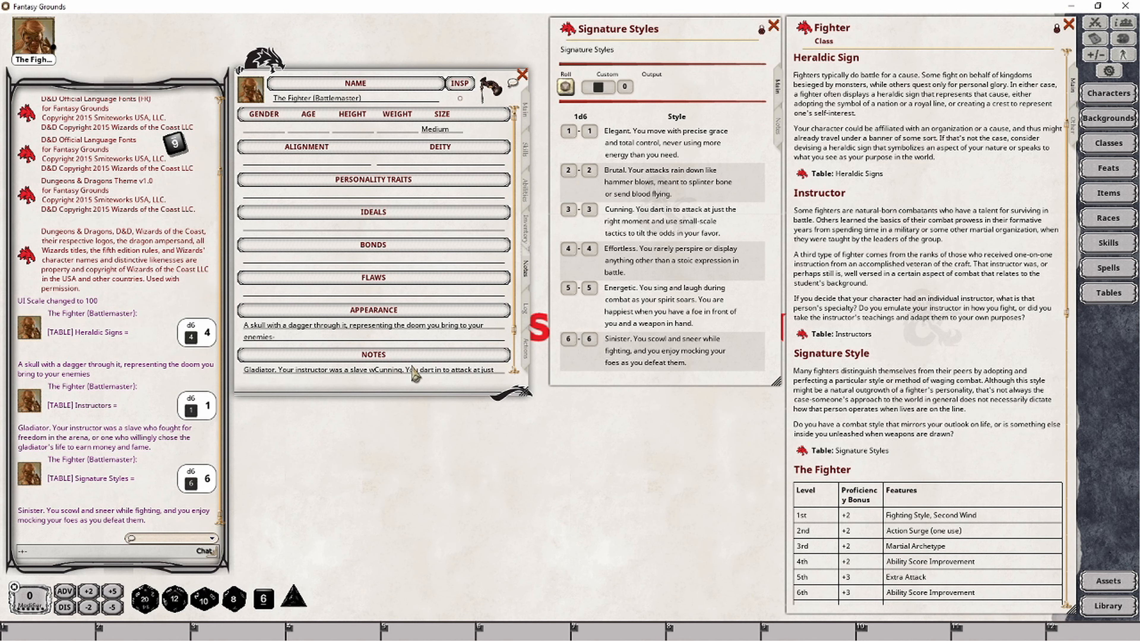
Enlarge the character sheet vertically so the Notes field has room for its full text.
key("ctrl")
left_click_drag(437, 393, 413, 513)
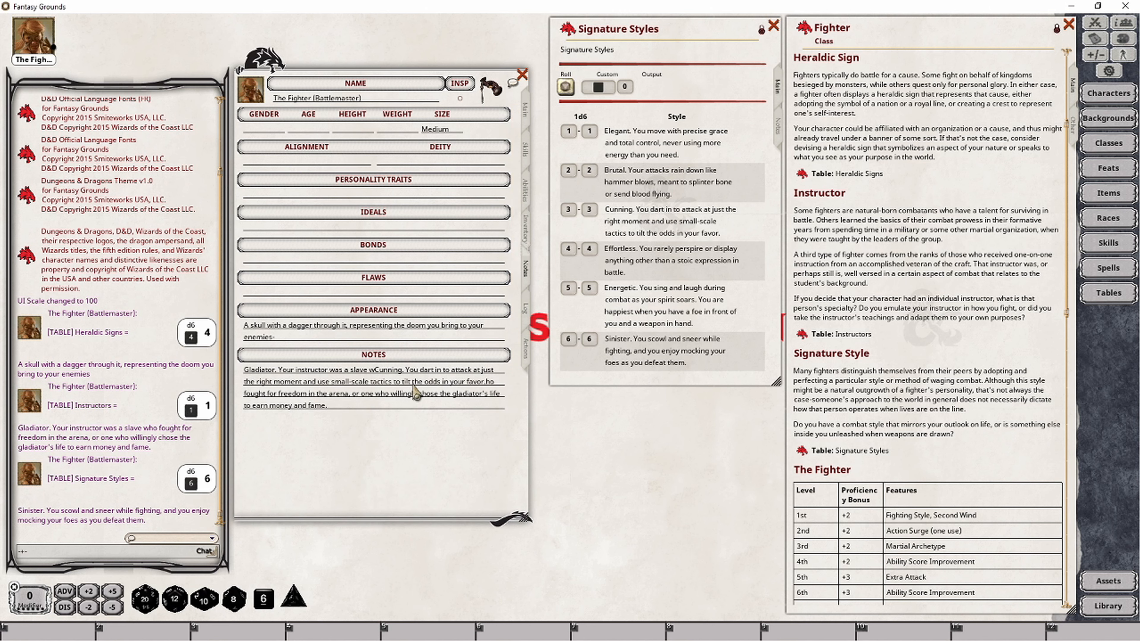
key("ctrl")
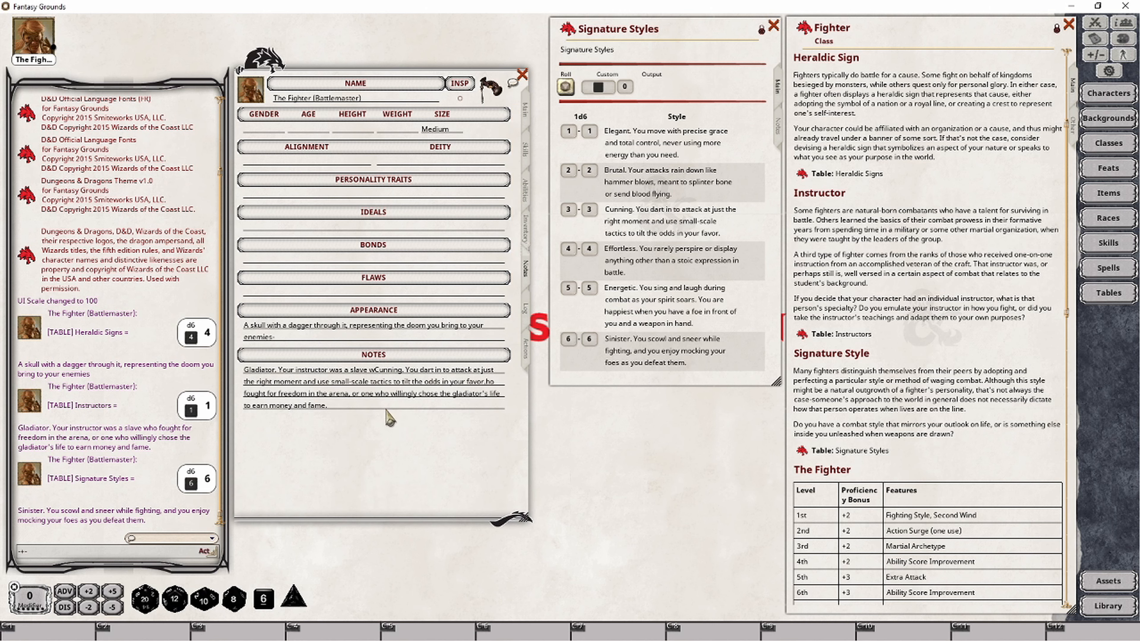